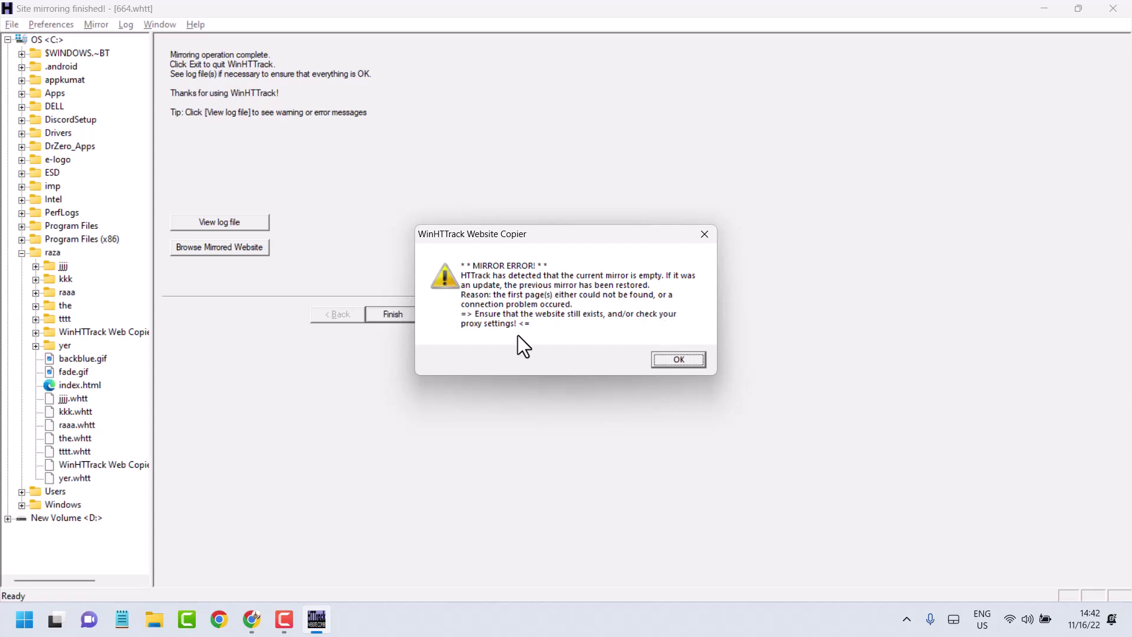
# Dismiss the MIRROR ERROR warning about an empty mirror.
pyautogui.click(677, 360)
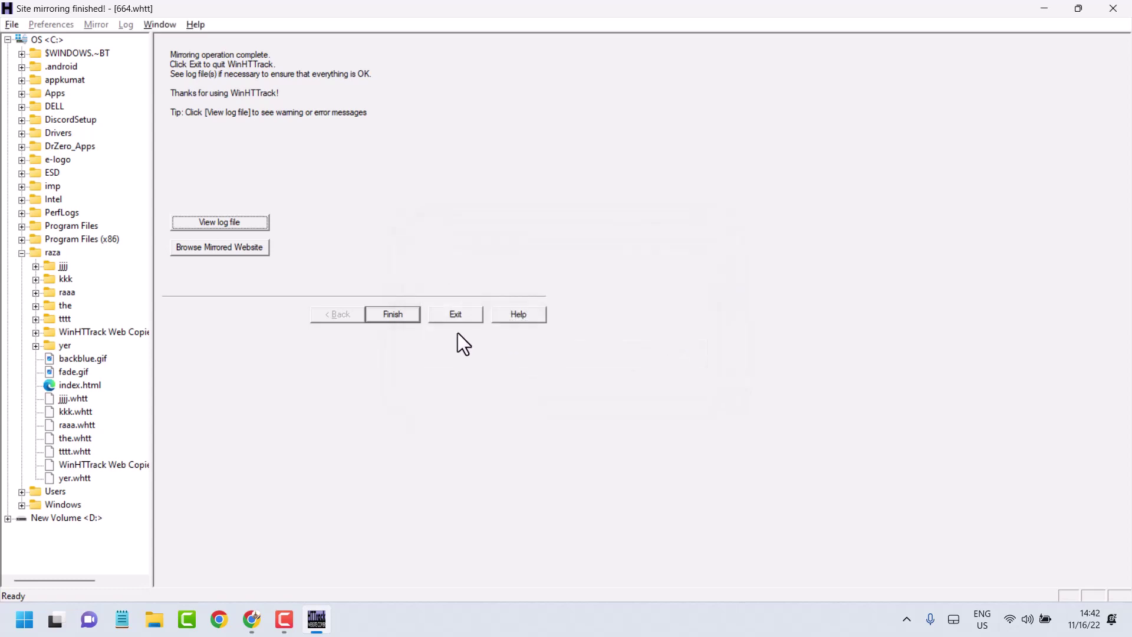
# Finish the old mirror and begin a new project named reed under C:\raza.
pyautogui.click(392, 315)
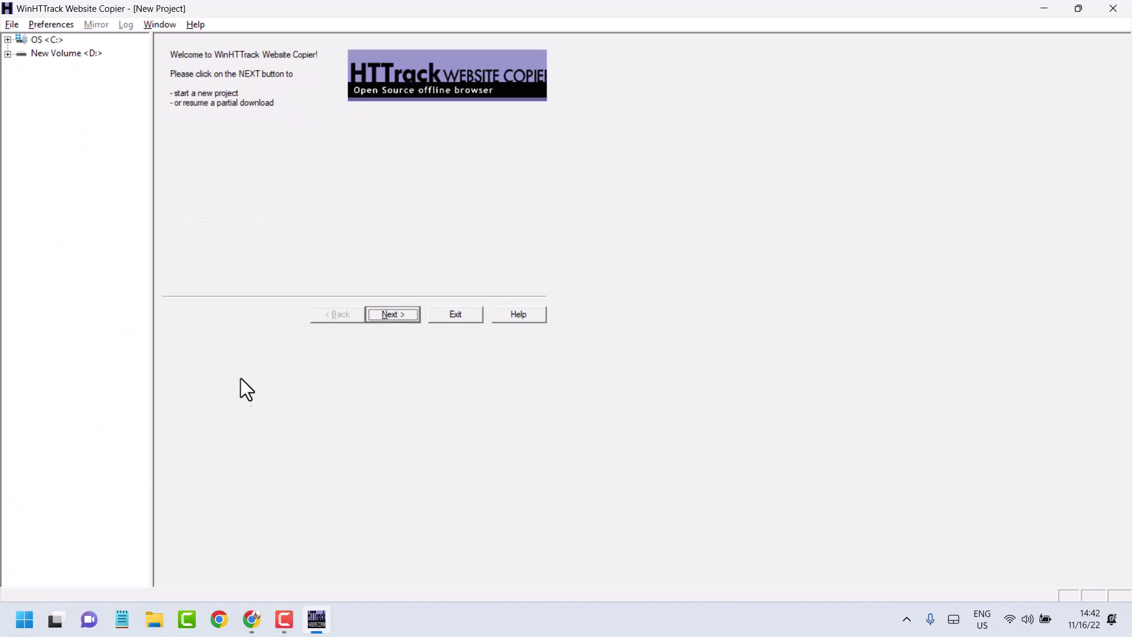
pyautogui.click(392, 314)
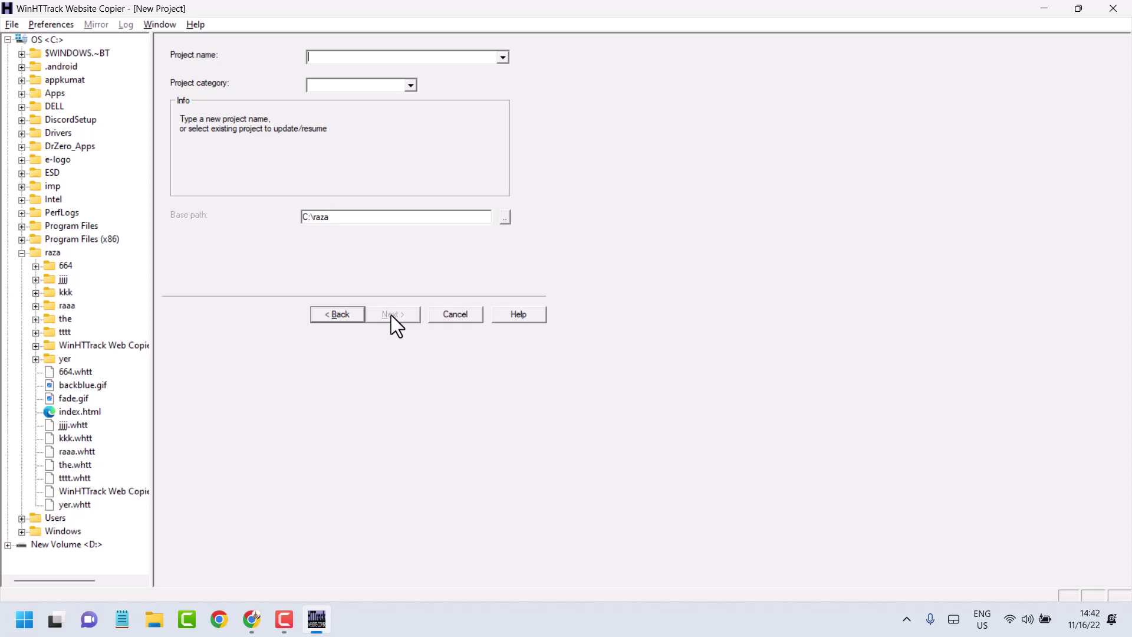
pyautogui.write('reed')
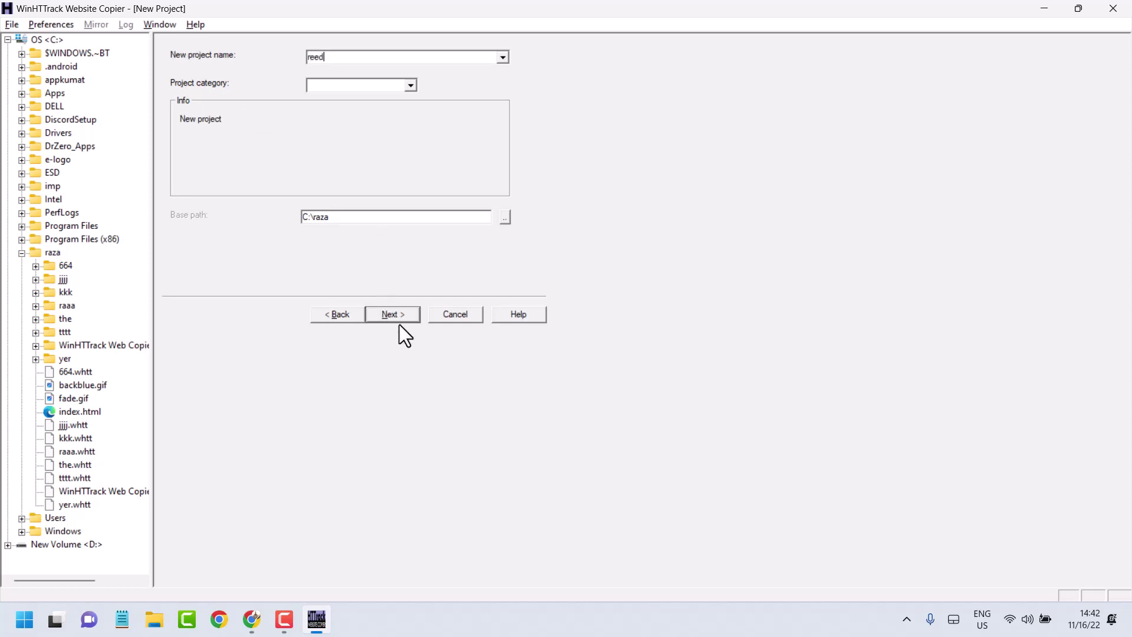
pyautogui.click(392, 315)
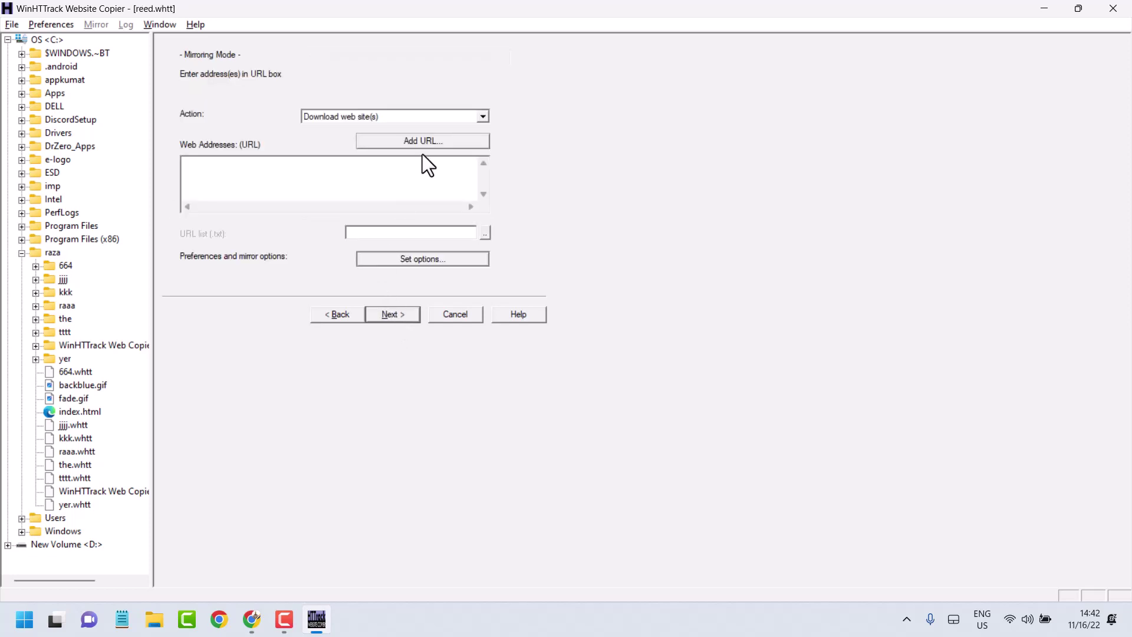
pyautogui.click(484, 119)
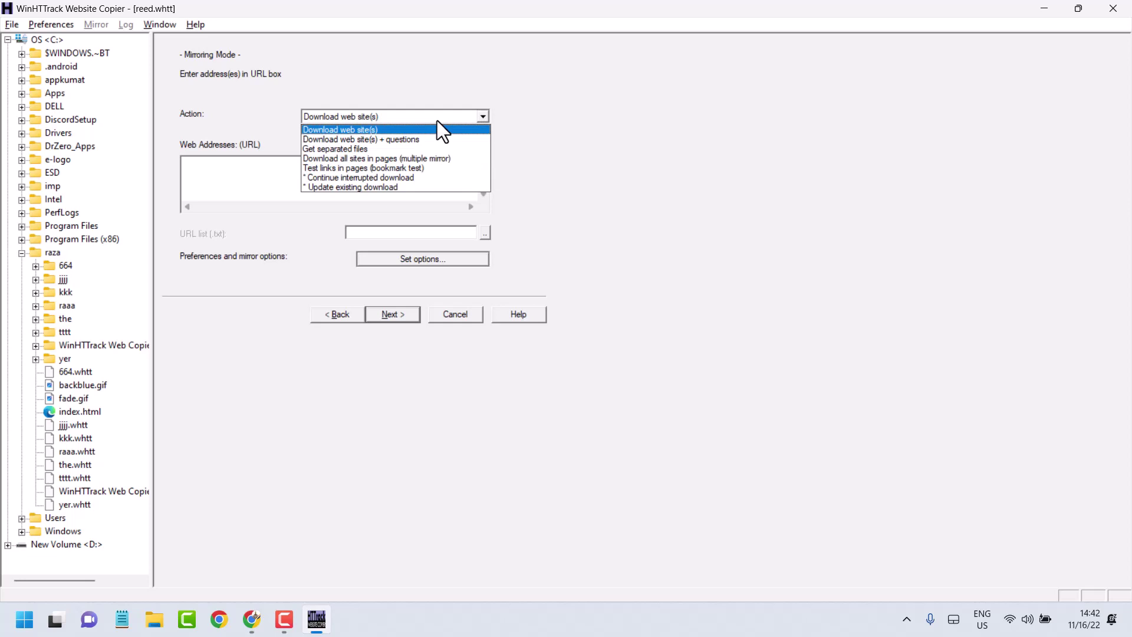
pyautogui.click(360, 130)
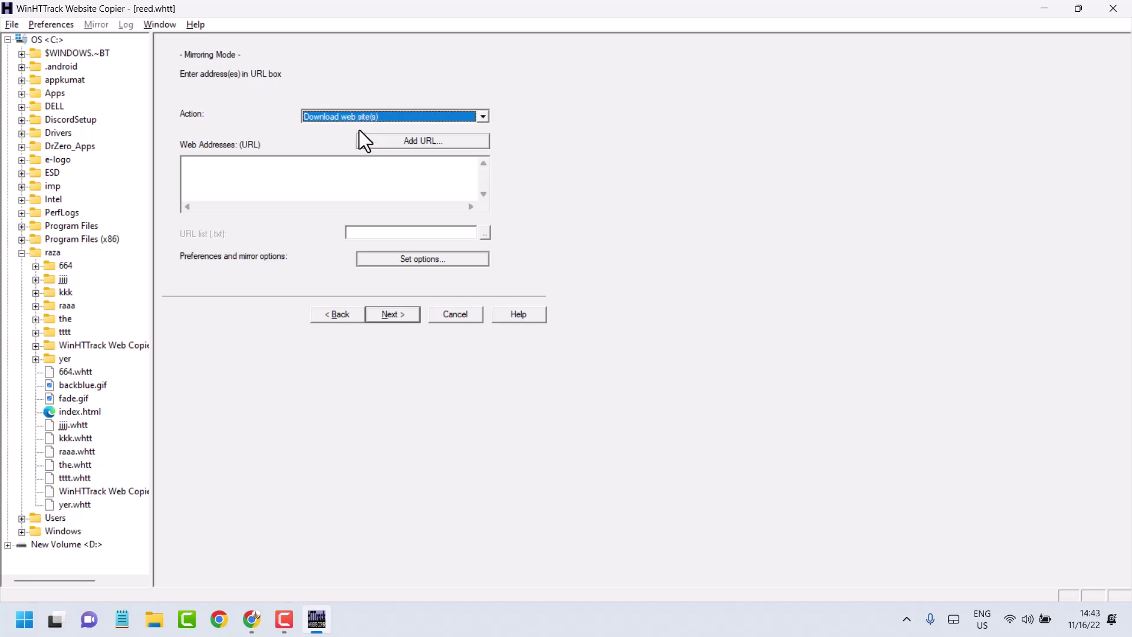
pyautogui.click(481, 117)
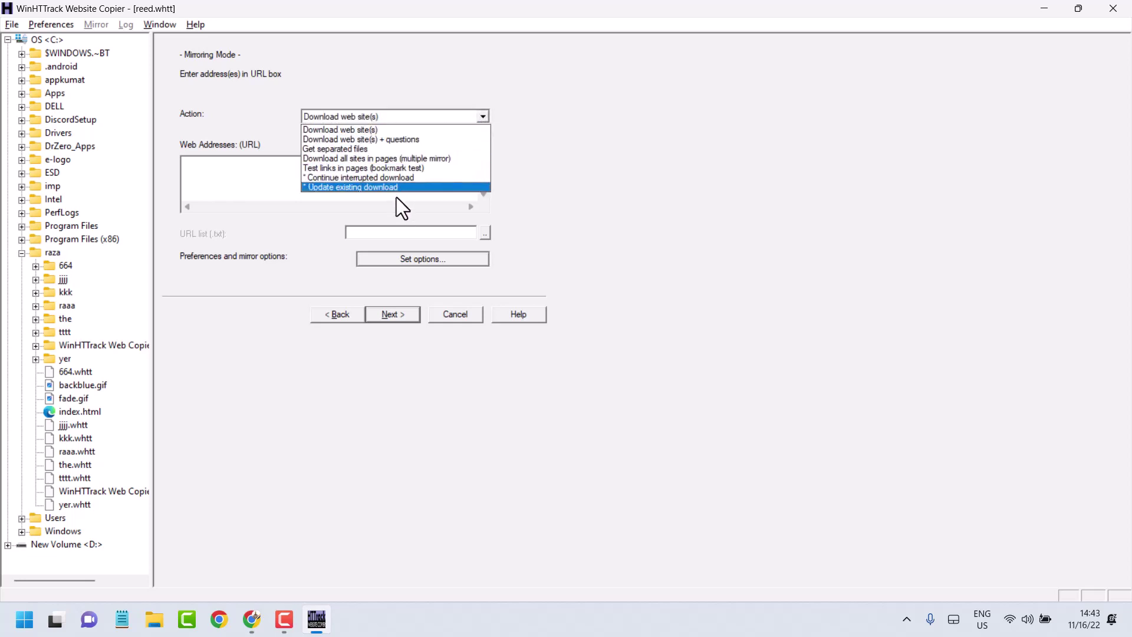
pyautogui.click(331, 129)
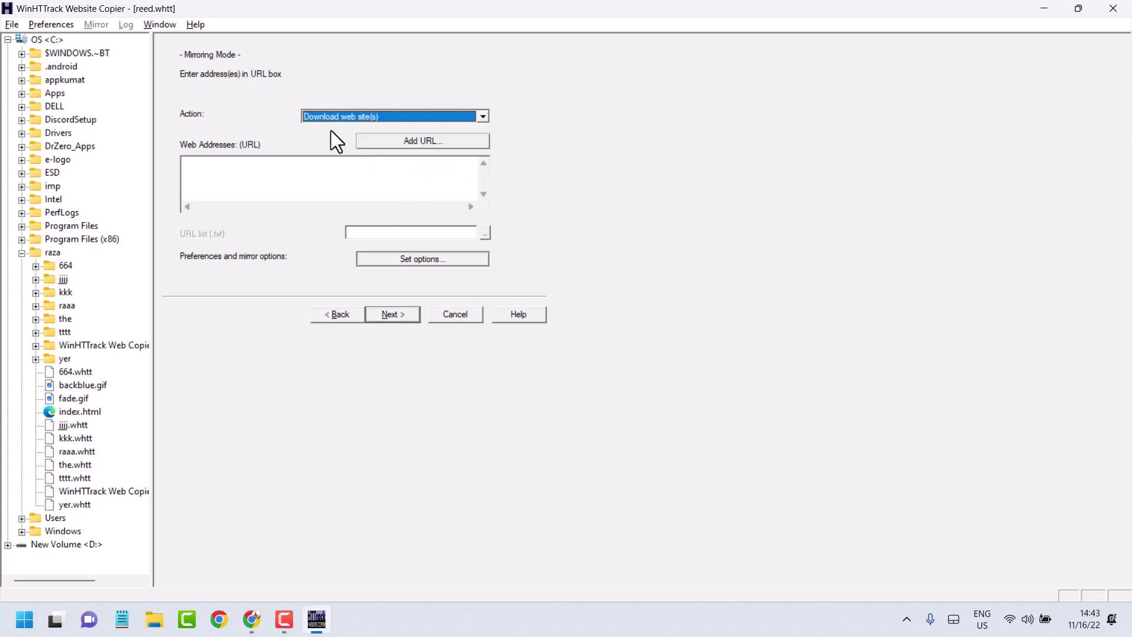
# In the mirror options, stop using the proxy for FTP transfers.
pyautogui.click(409, 260)
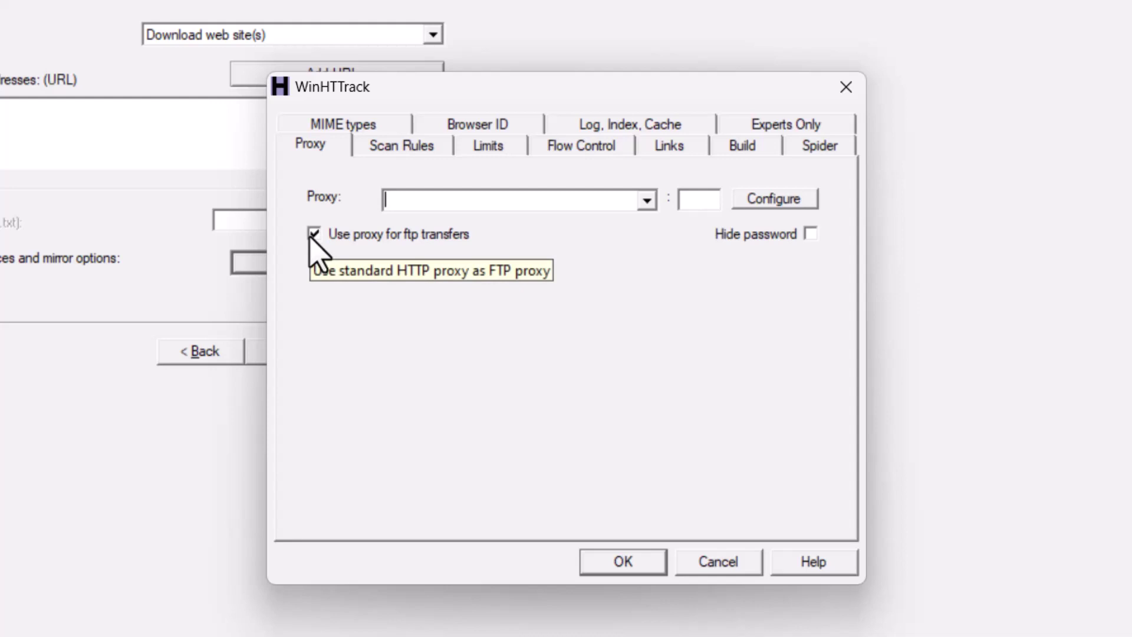
pyautogui.click(314, 235)
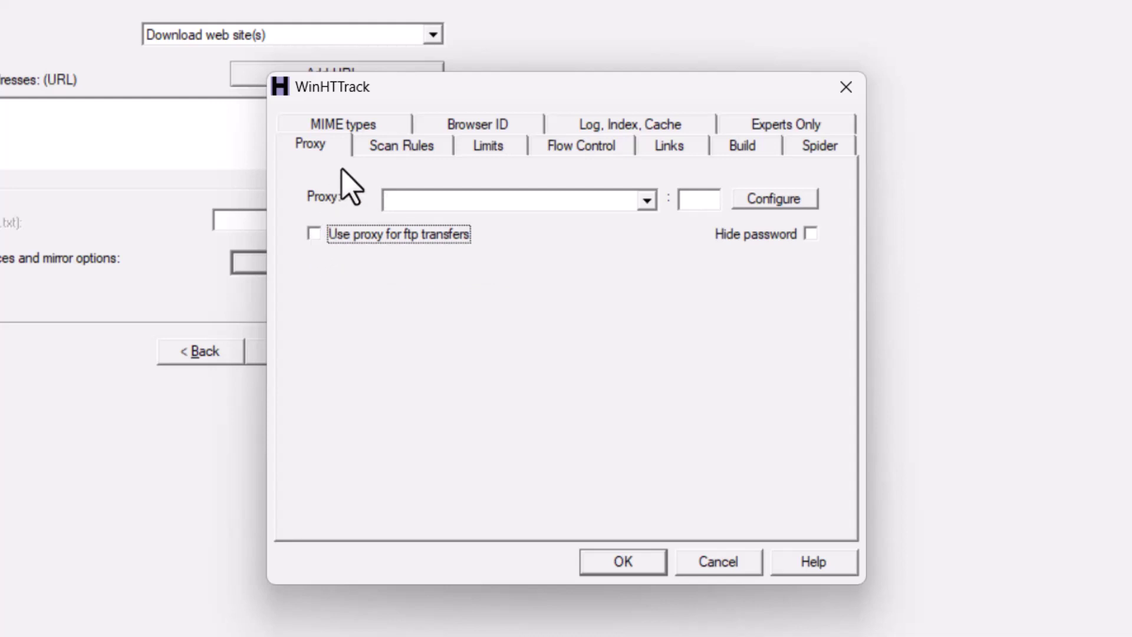
pyautogui.click(402, 146)
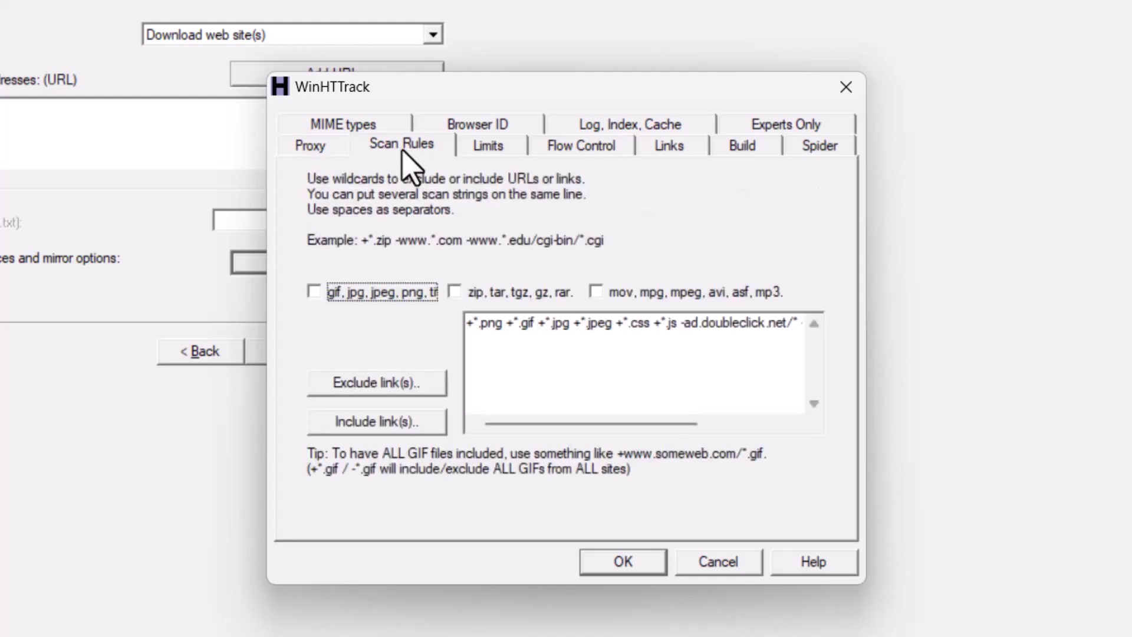
pyautogui.click(366, 422)
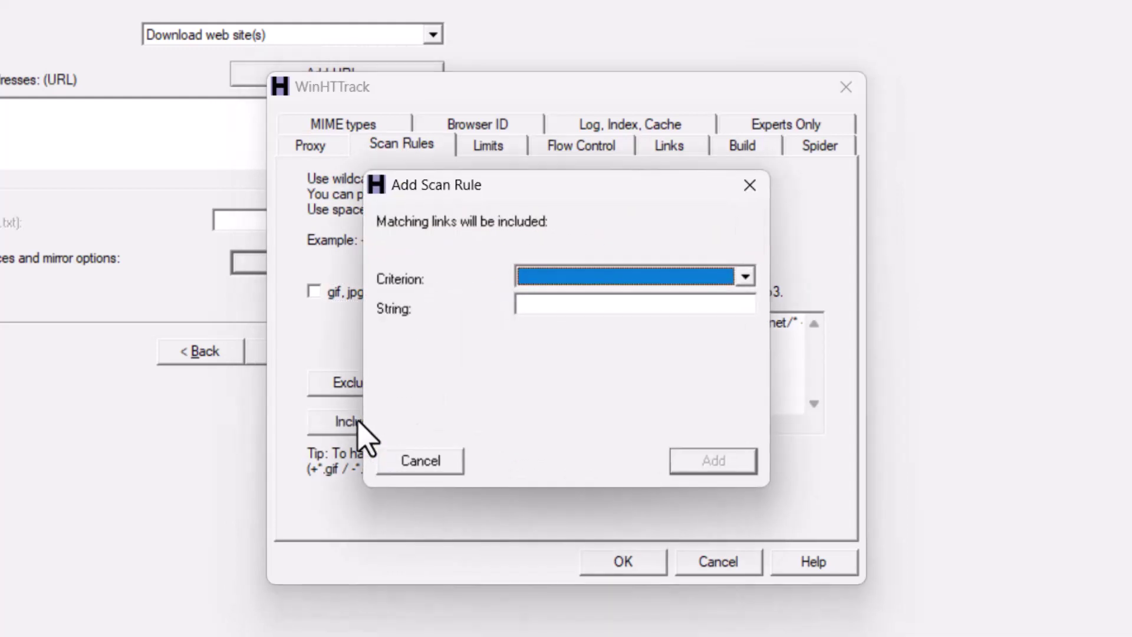
pyautogui.click(745, 279)
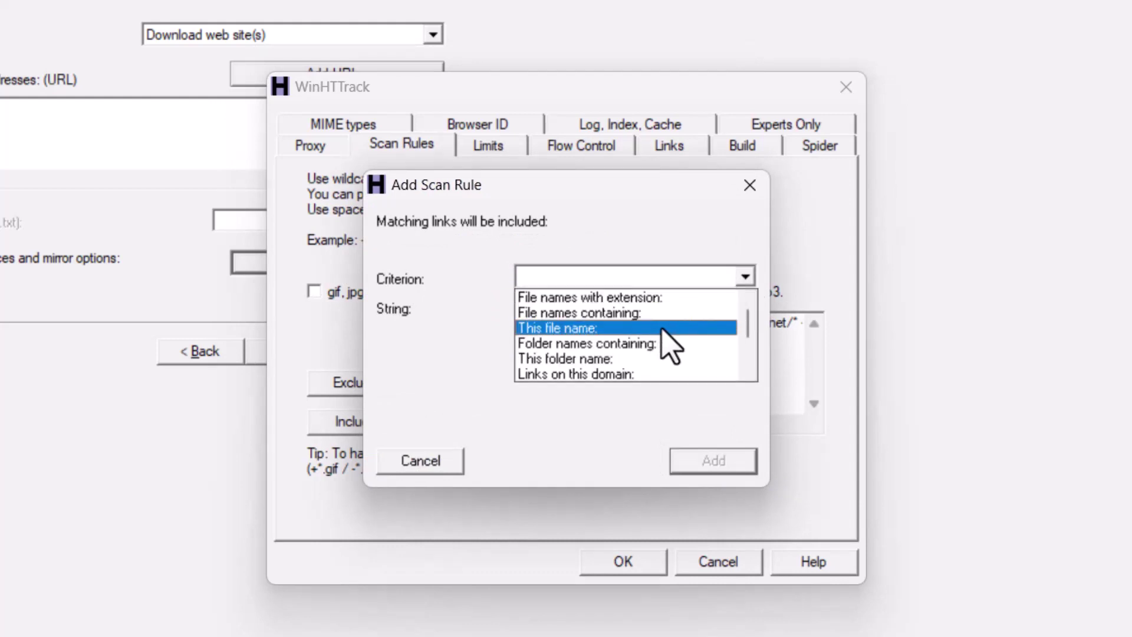
pyautogui.scroll(-3, 655, 336)
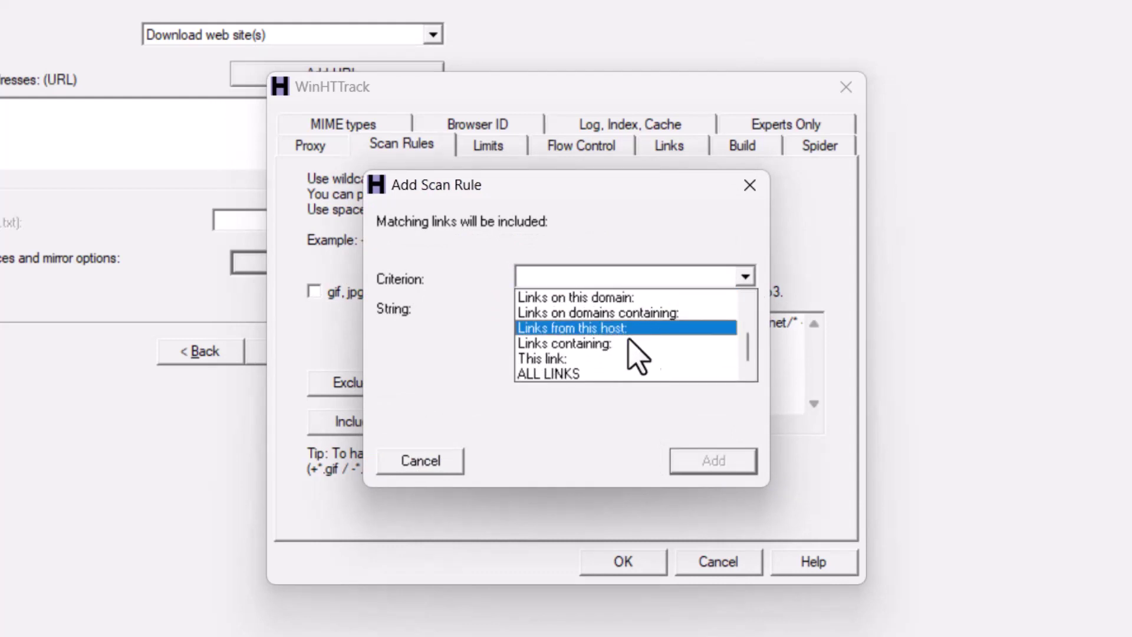
pyautogui.click(584, 359)
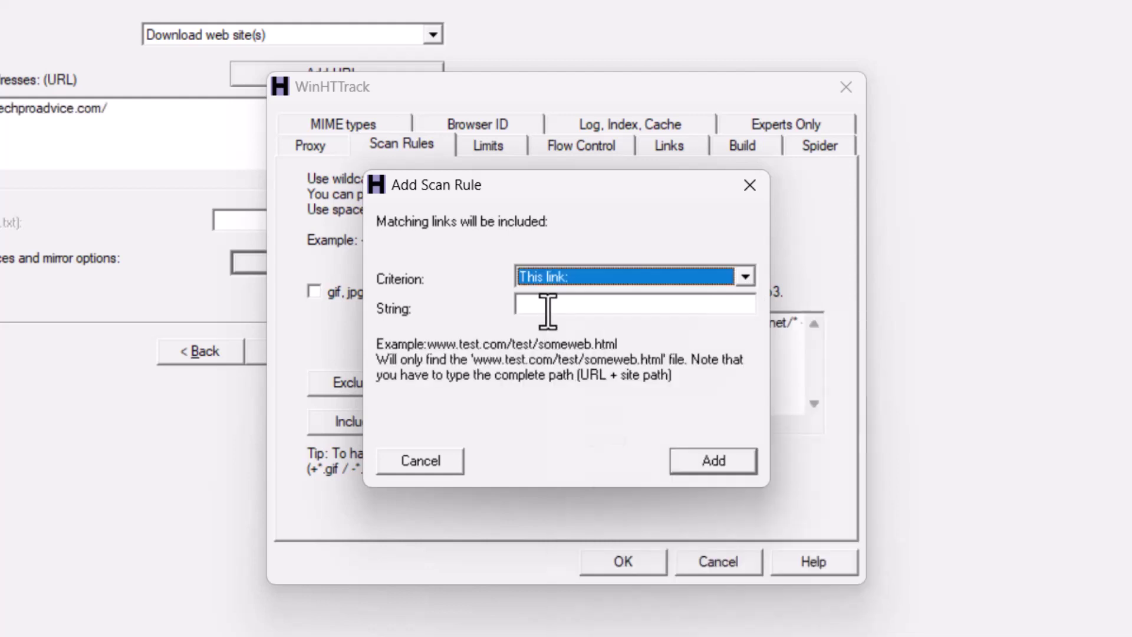
pyautogui.rightClick(549, 310)
pyautogui.click(590, 409)
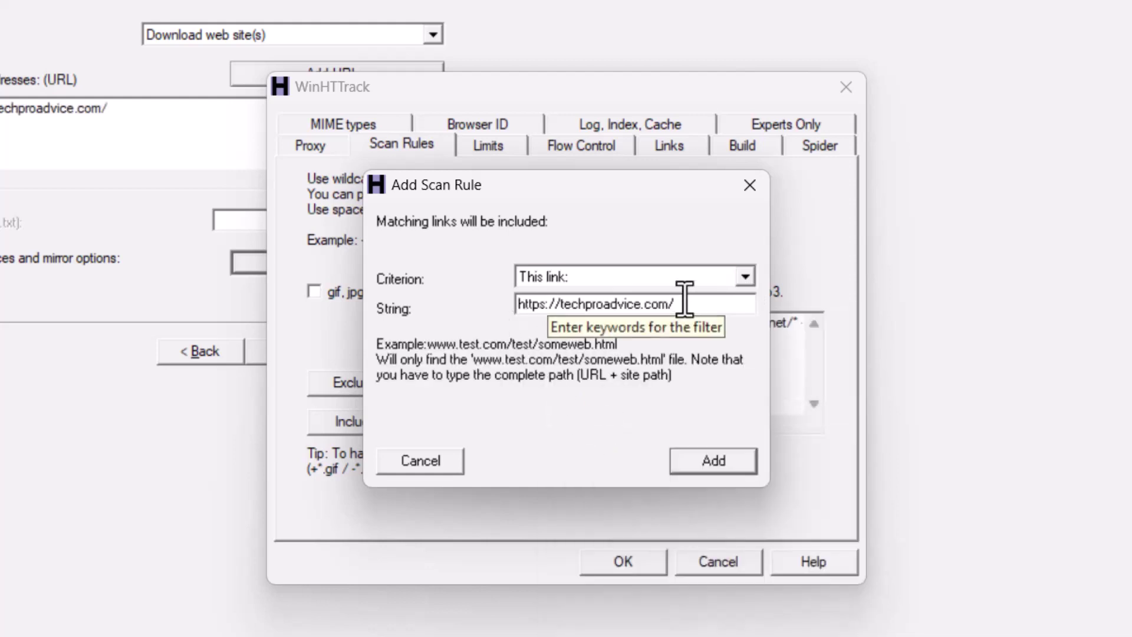
pyautogui.click(717, 464)
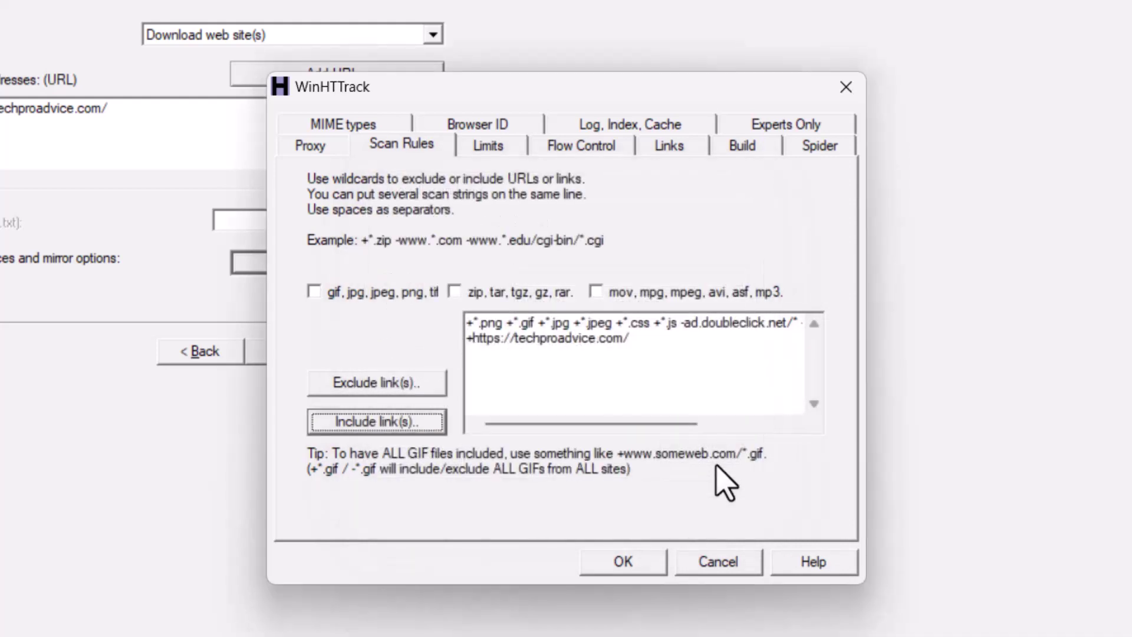
# Browse the option pages and set the Browser ID identity to (none).
pyautogui.click(504, 147)
pyautogui.click(581, 145)
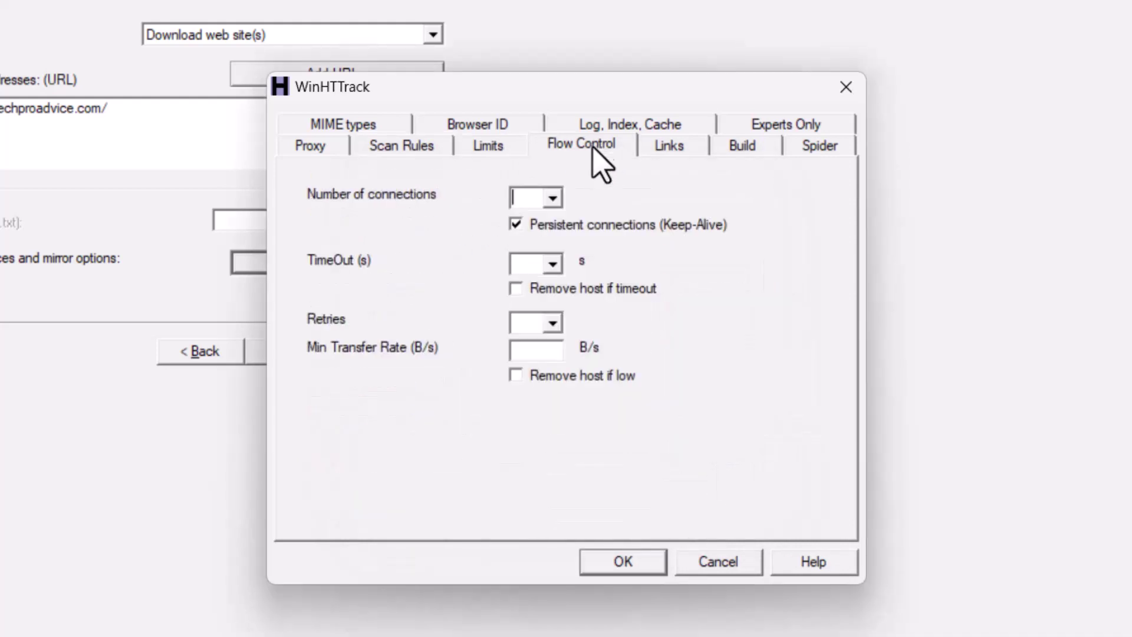
pyautogui.click(669, 145)
pyautogui.click(742, 145)
pyautogui.click(819, 145)
pyautogui.click(786, 125)
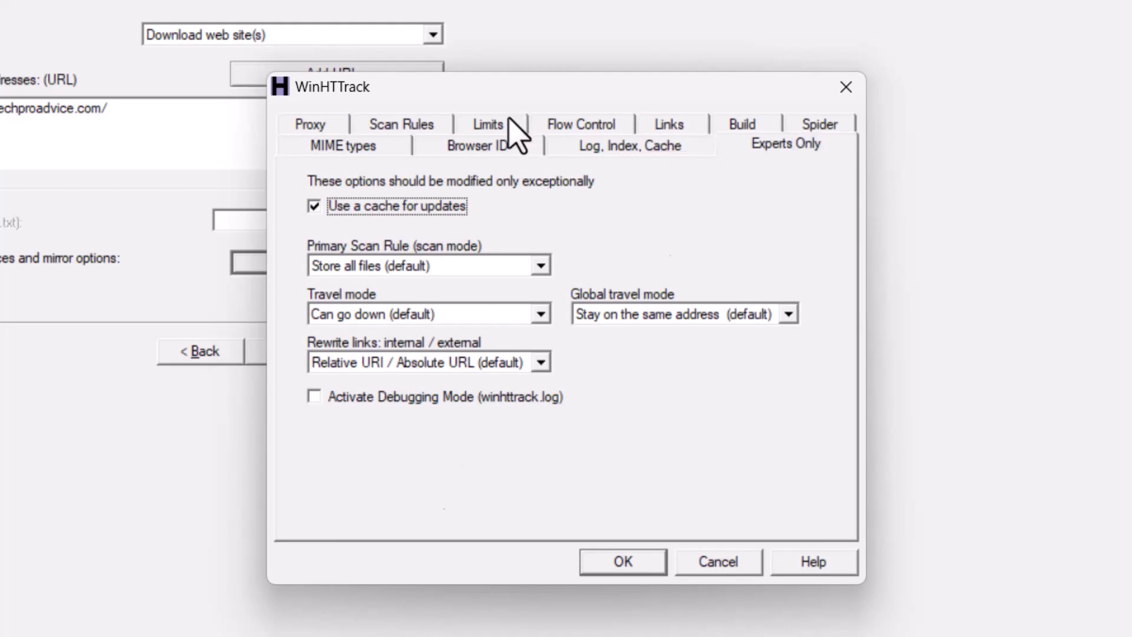
pyautogui.click(489, 125)
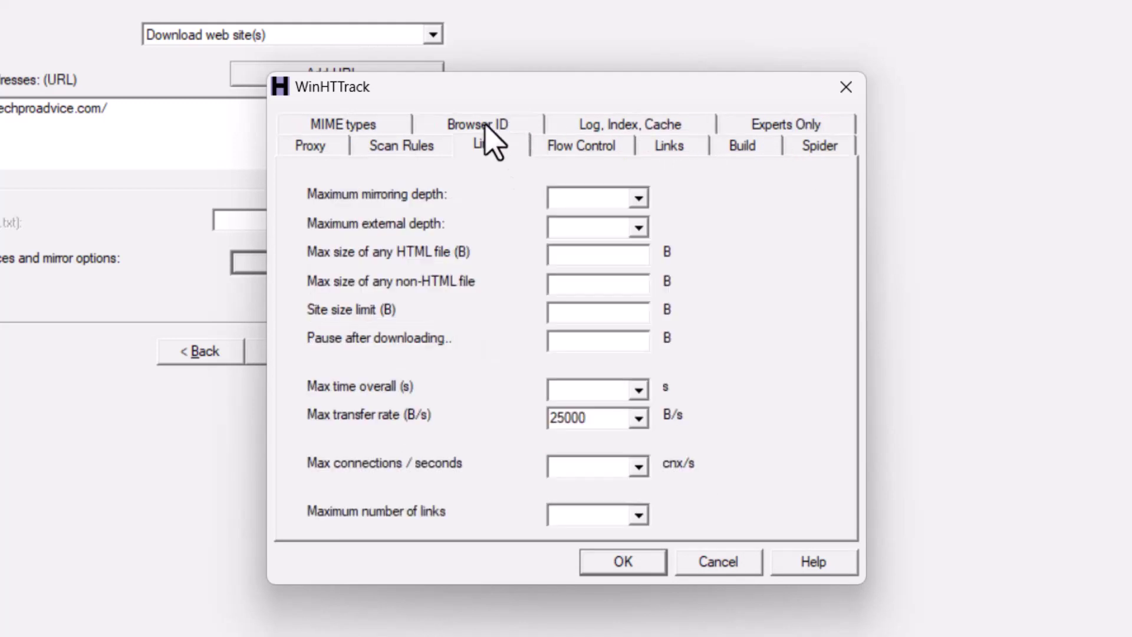
pyautogui.click(490, 146)
pyautogui.click(484, 125)
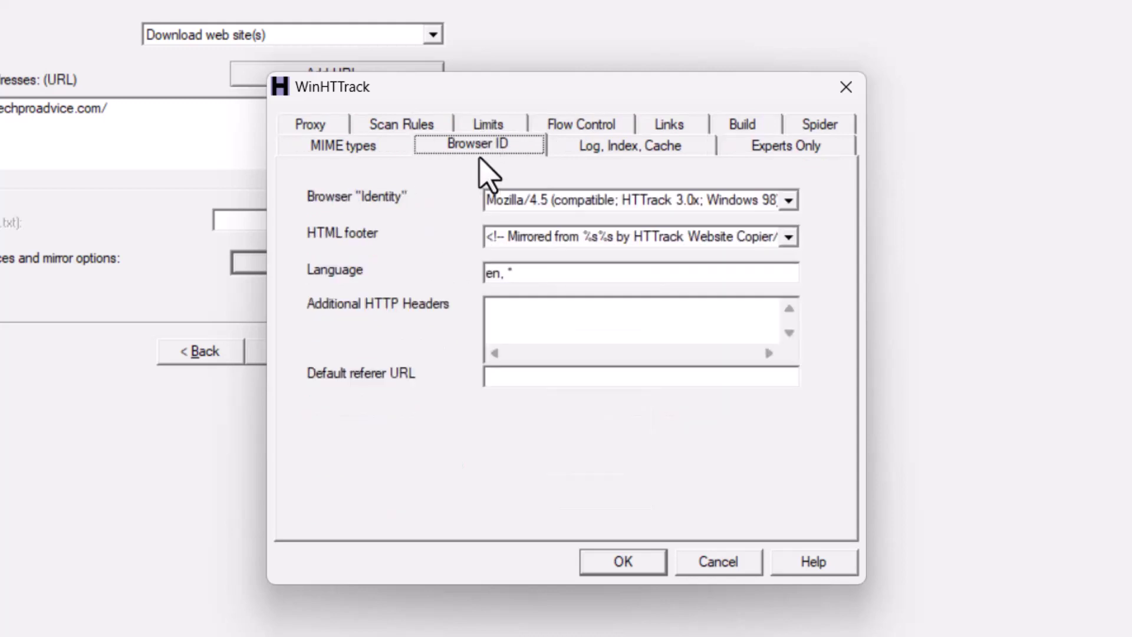
pyautogui.click(788, 200)
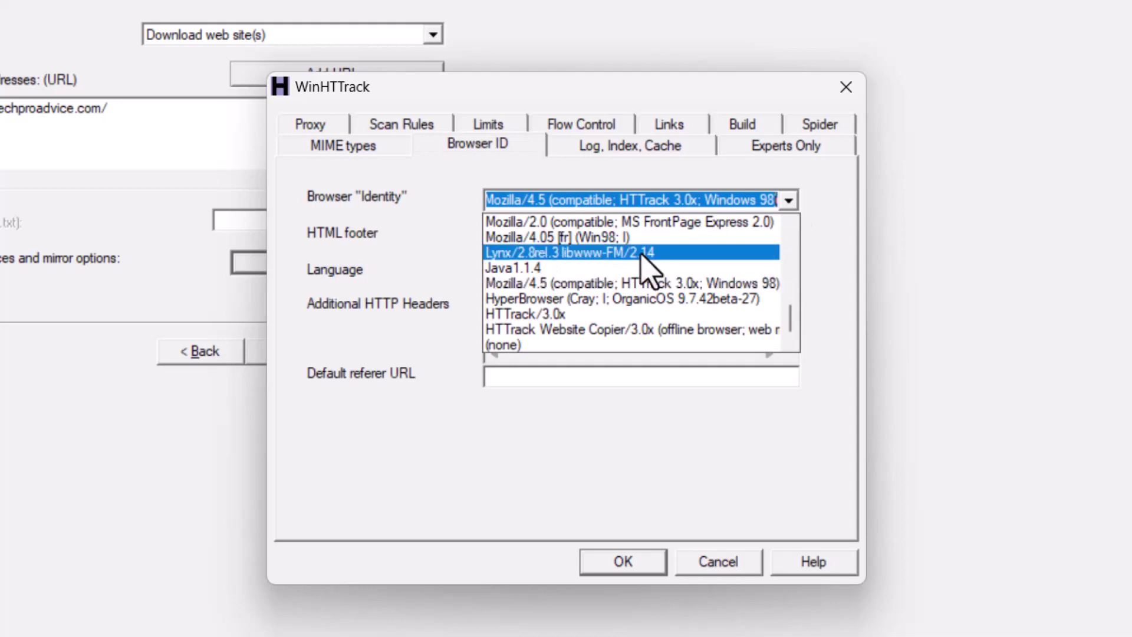
pyautogui.click(514, 345)
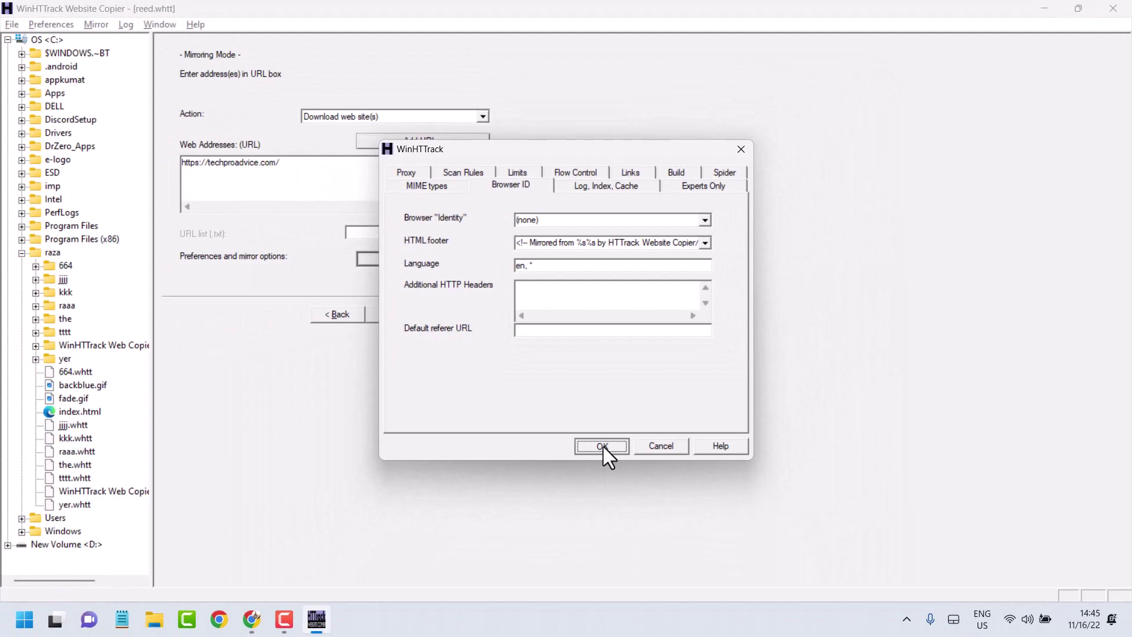
pyautogui.click(607, 472)
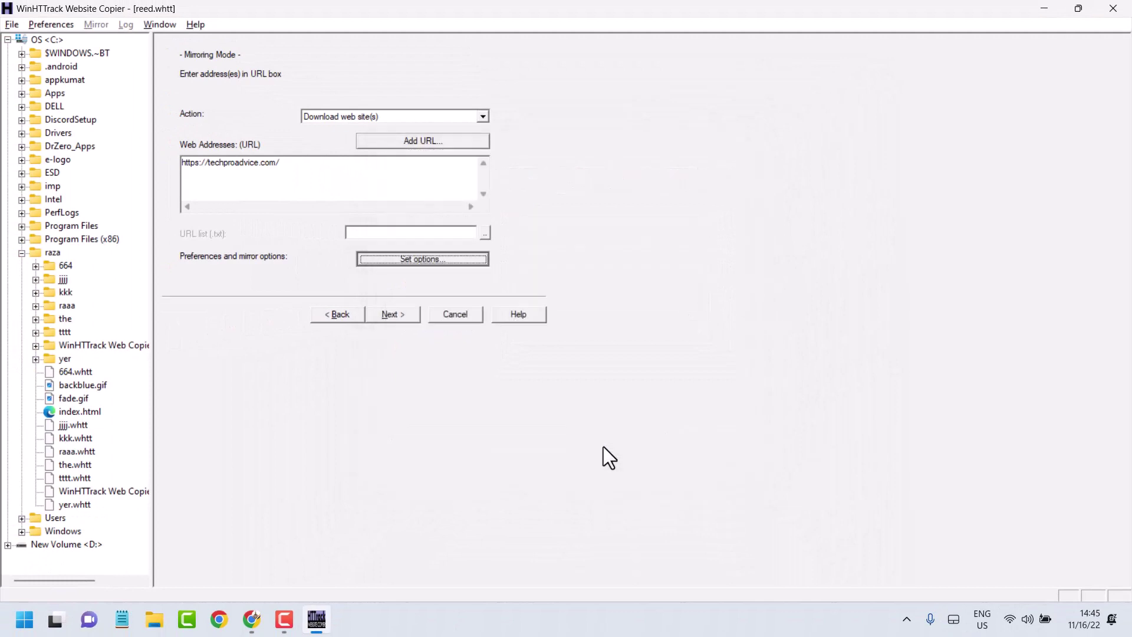
pyautogui.click(393, 314)
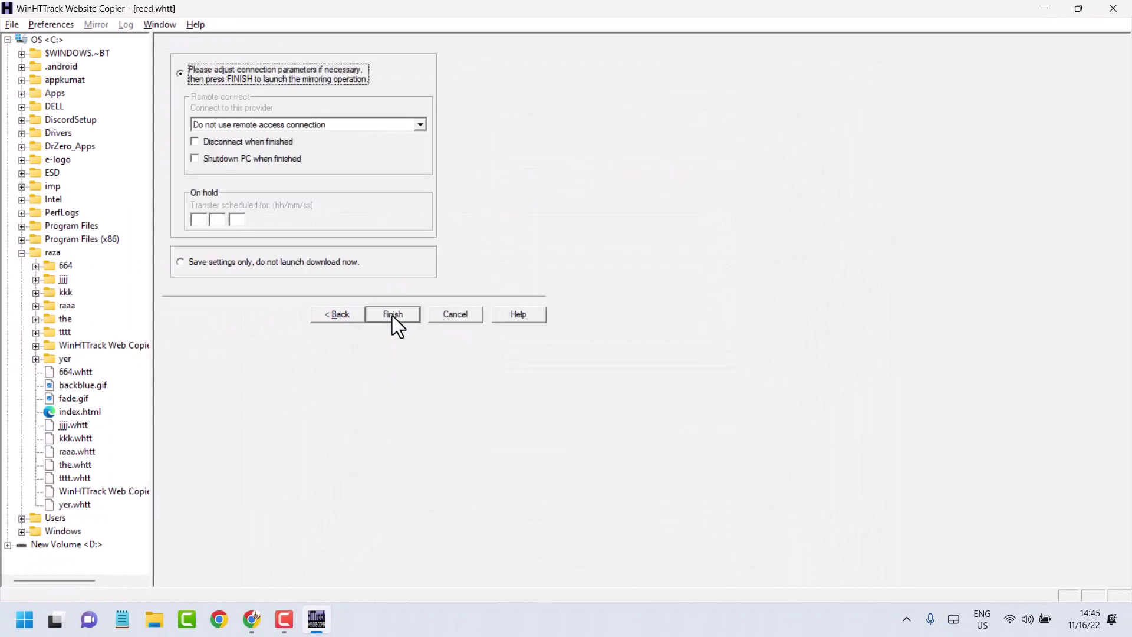
pyautogui.click(395, 319)
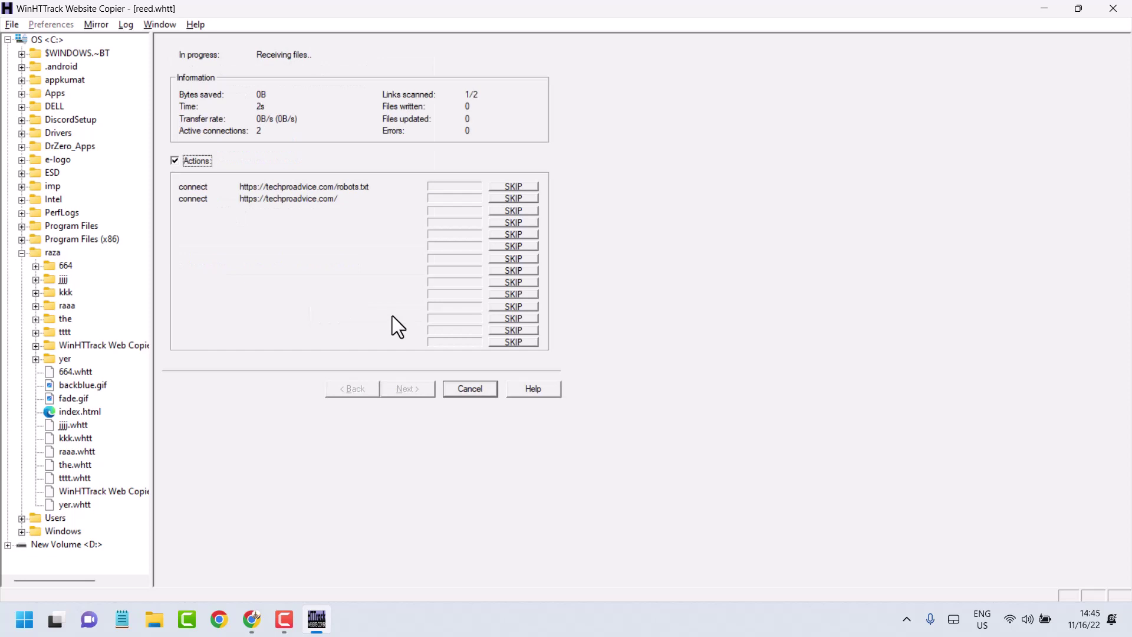